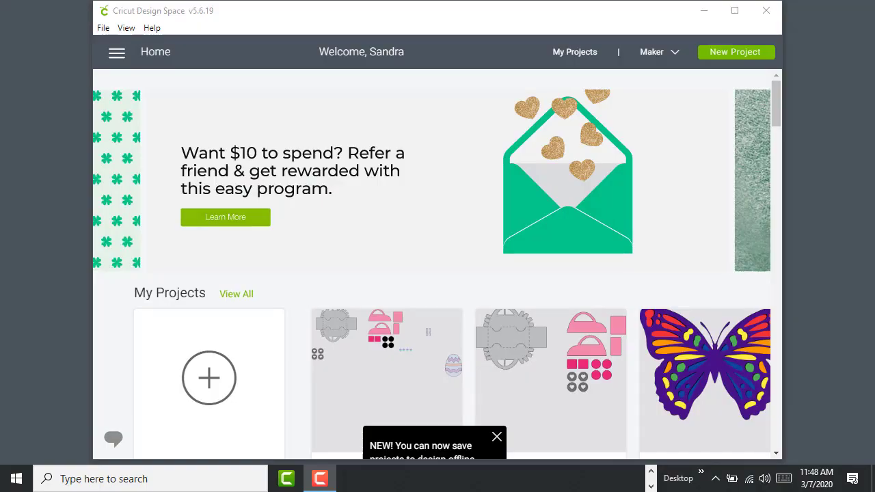
Step: Sign out of the Cricut account from the side menu and open the sign-in page
{"action": "mouse_move", "coordinate": [645, 377]}
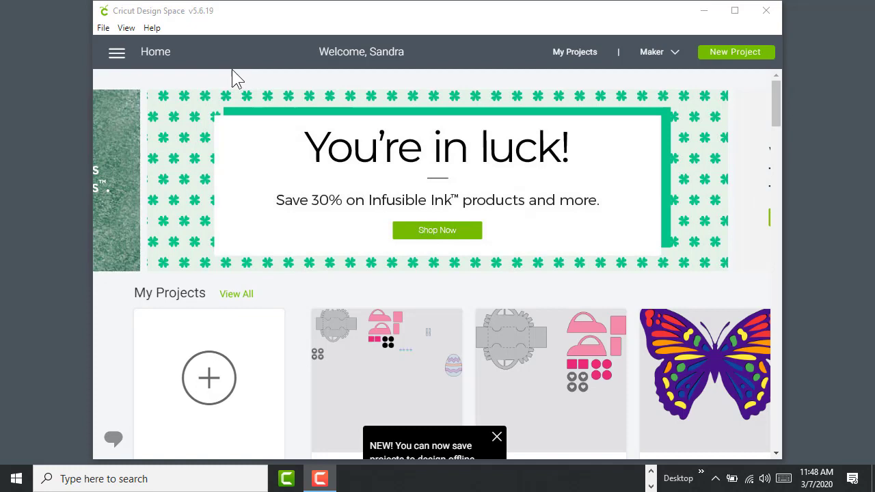
{"action": "left_click", "coordinate": [125, 30]}
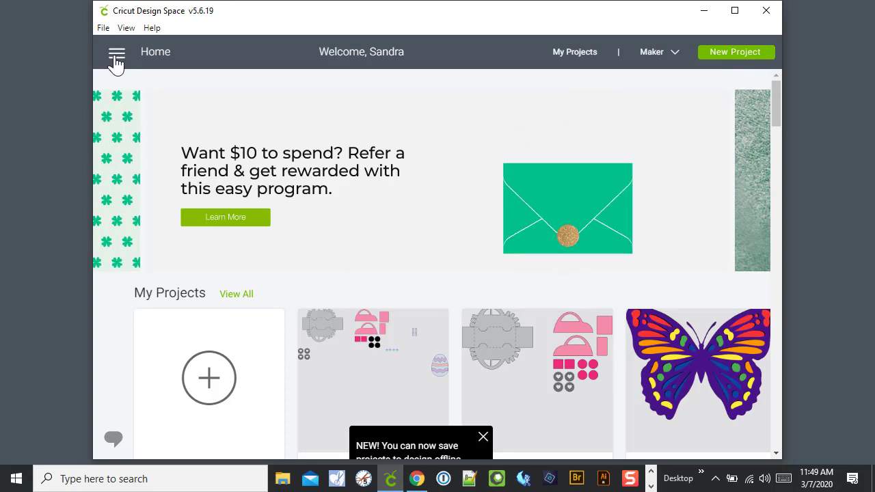
{"action": "left_click", "coordinate": [116, 59]}
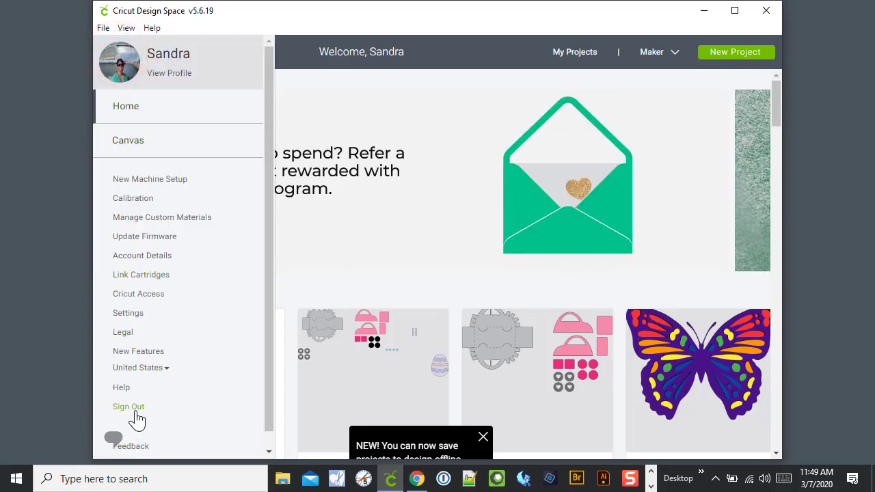
{"action": "left_click", "coordinate": [136, 413]}
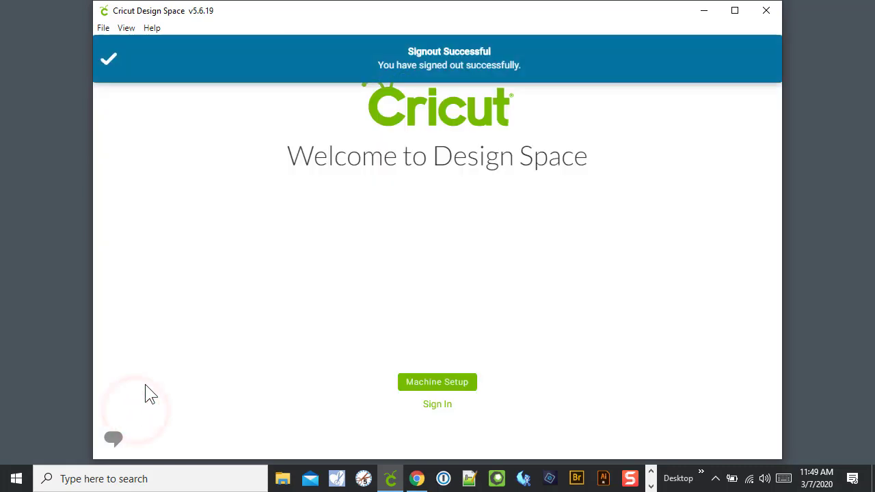
{"action": "left_click", "coordinate": [437, 407]}
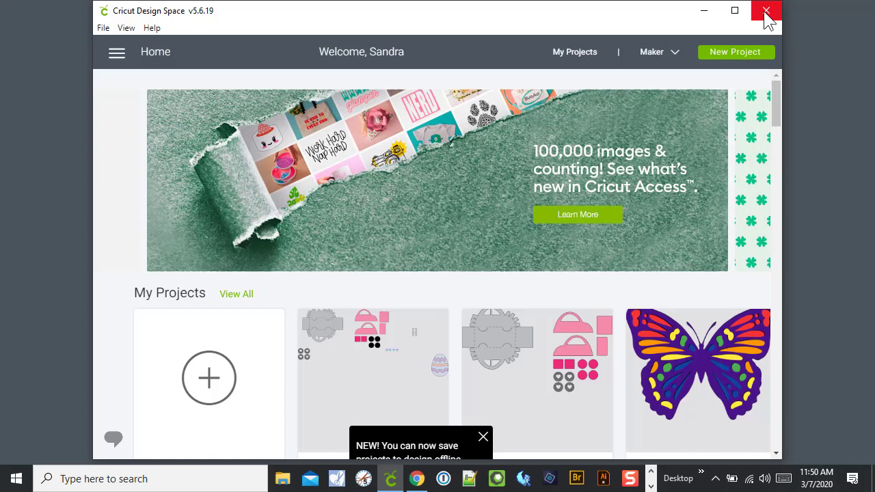
Step: Close the Cricut Design Space window and confirm Quit in the dialog
{"action": "left_click", "coordinate": [767, 19]}
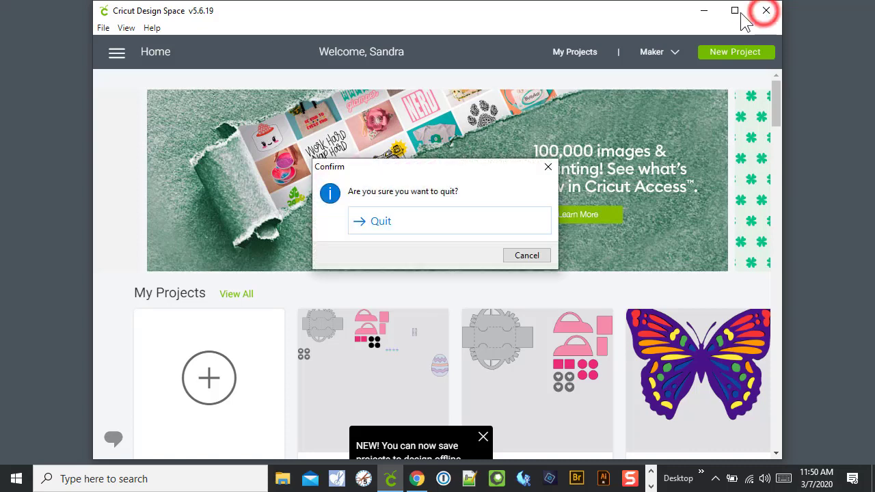
{"action": "left_click", "coordinate": [380, 222]}
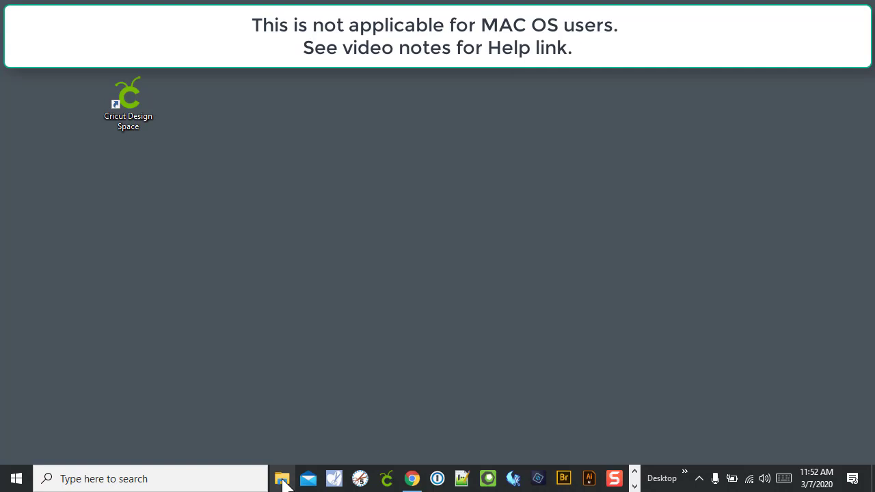
Step: Delete the 2298 folder and LastLoggedInUser file from C:\Users\<user>\.cricut-design-space\LocalData
{"action": "left_click", "coordinate": [283, 480]}
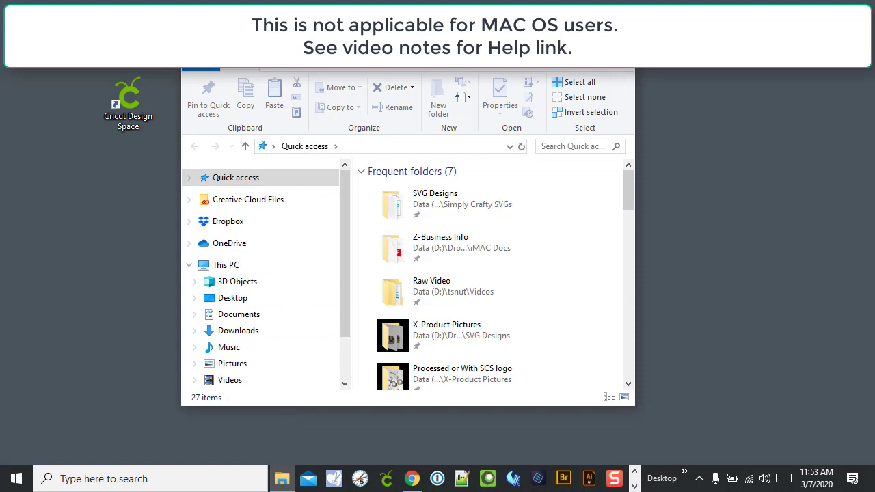
{"action": "left_click_drag", "start_coordinate": [410, 60], "coordinate": [380, 46]}
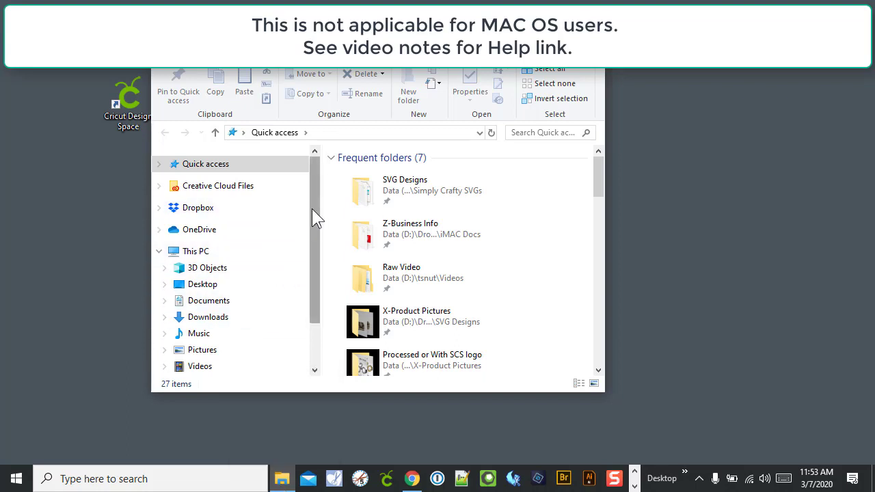
{"action": "left_click_drag", "start_coordinate": [312, 210], "coordinate": [312, 248]}
{"action": "left_click", "coordinate": [210, 313]}
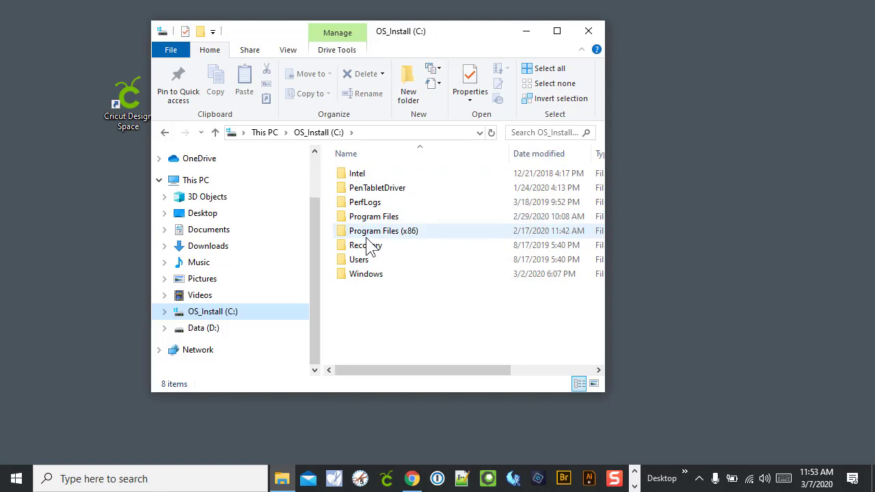
{"action": "double_click", "coordinate": [359, 259]}
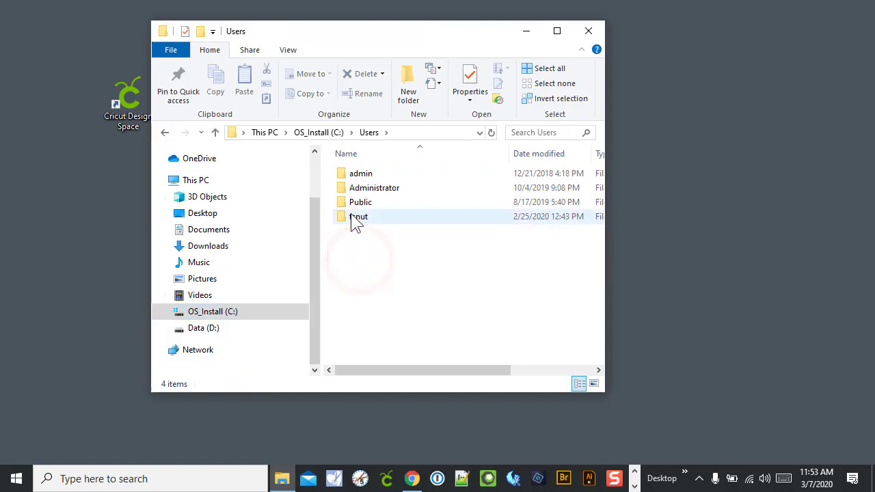
{"action": "double_click", "coordinate": [351, 217]}
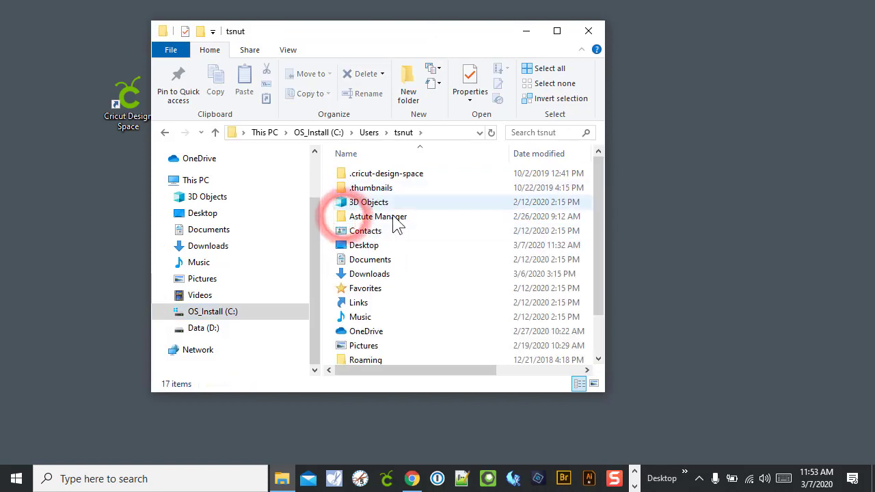
{"action": "double_click", "coordinate": [353, 175]}
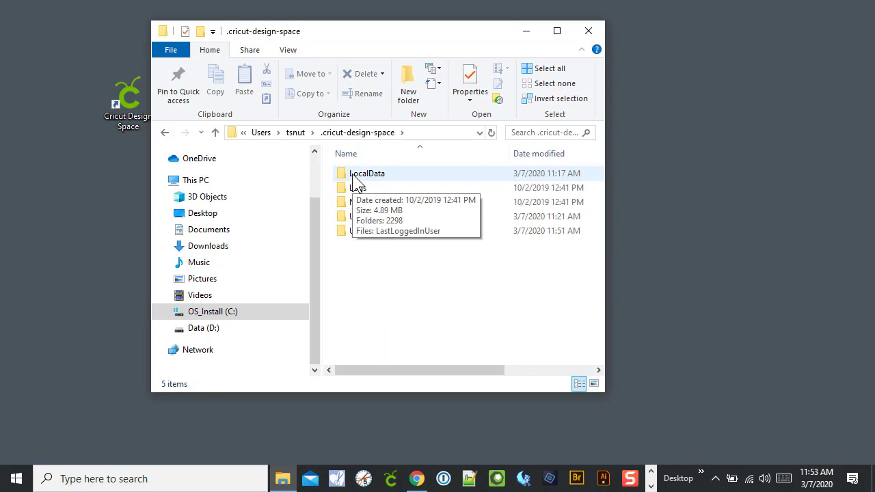
{"action": "double_click", "coordinate": [353, 175]}
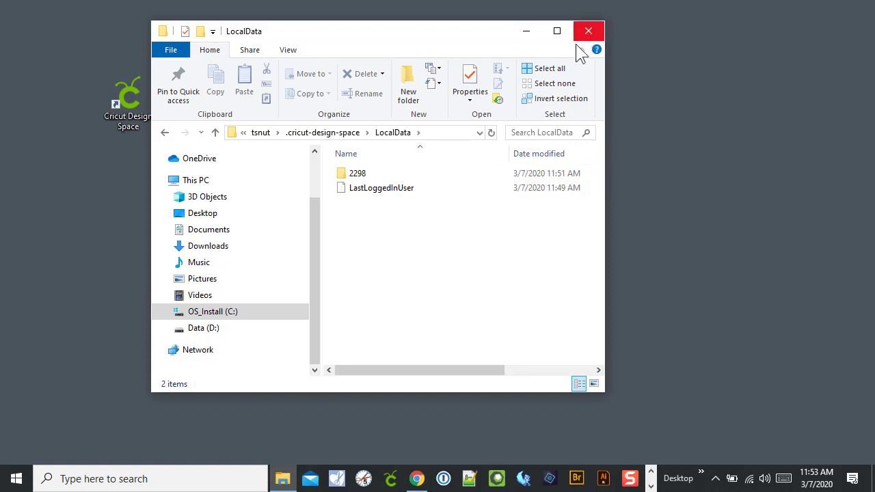
{"action": "left_click_drag", "start_coordinate": [402, 224], "coordinate": [334, 175]}
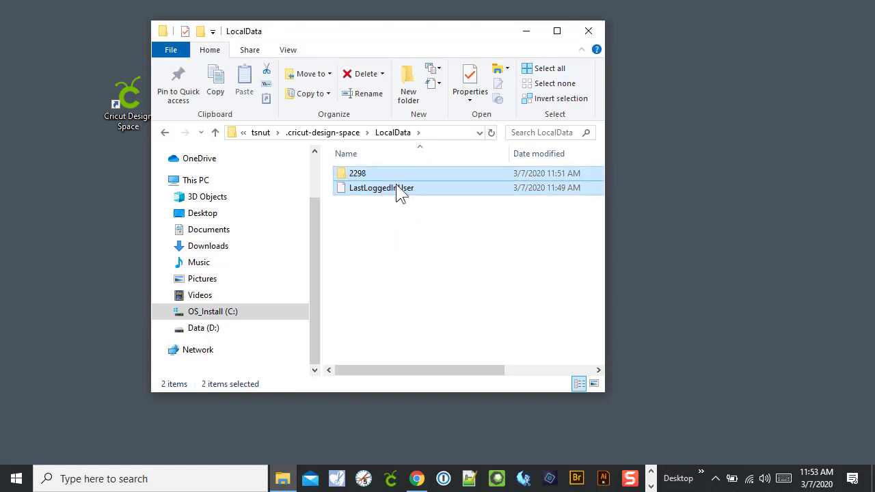
{"action": "key", "text": "Delete"}
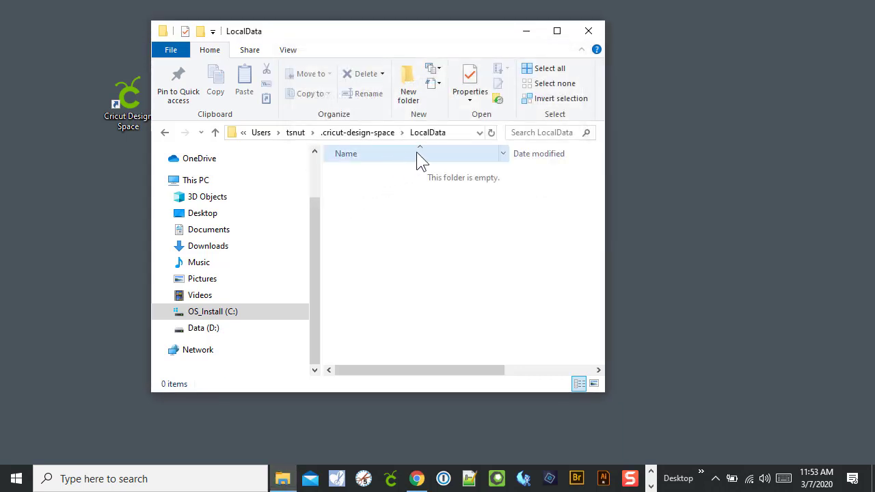
Step: Delete the eight older installers (v5.5.33 through v4.6.6) from the Update folder, keeping v5.6.19.exe
{"action": "left_click", "coordinate": [417, 134]}
{"action": "left_click", "coordinate": [376, 135]}
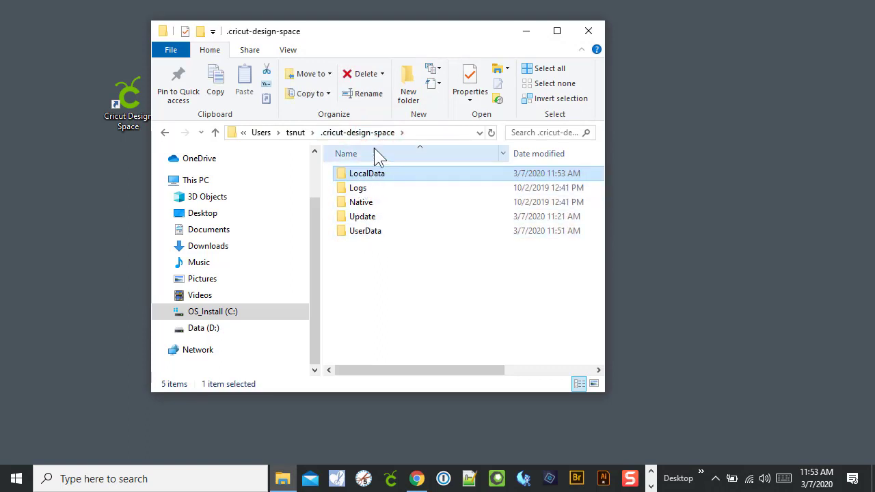
{"action": "double_click", "coordinate": [367, 220]}
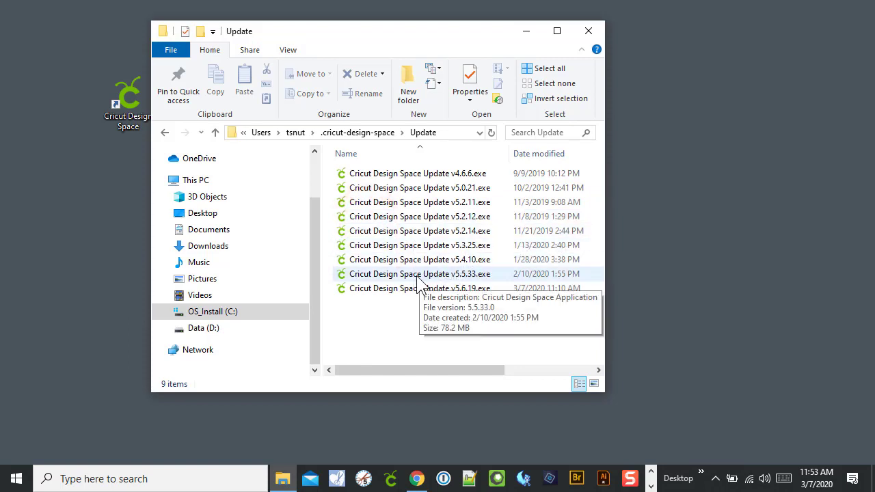
{"action": "left_click", "coordinate": [415, 275]}
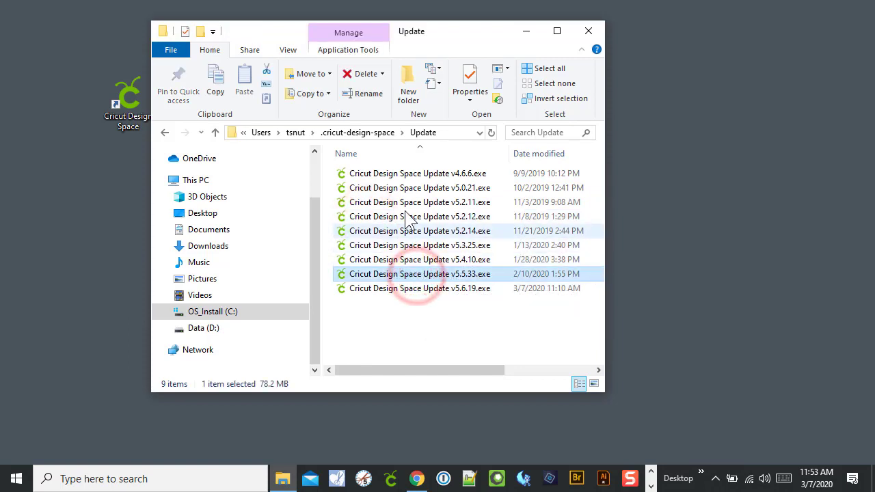
{"action": "left_click", "coordinate": [416, 174], "text": "shift"}
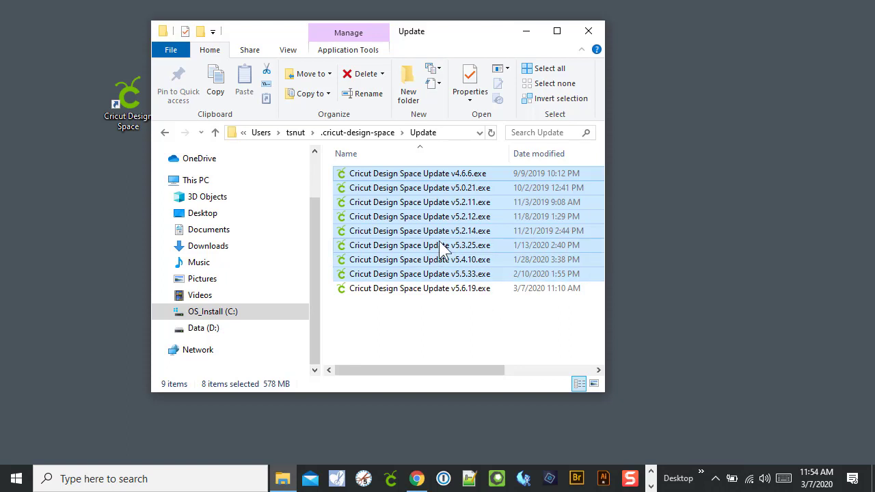
{"action": "key", "text": "Delete"}
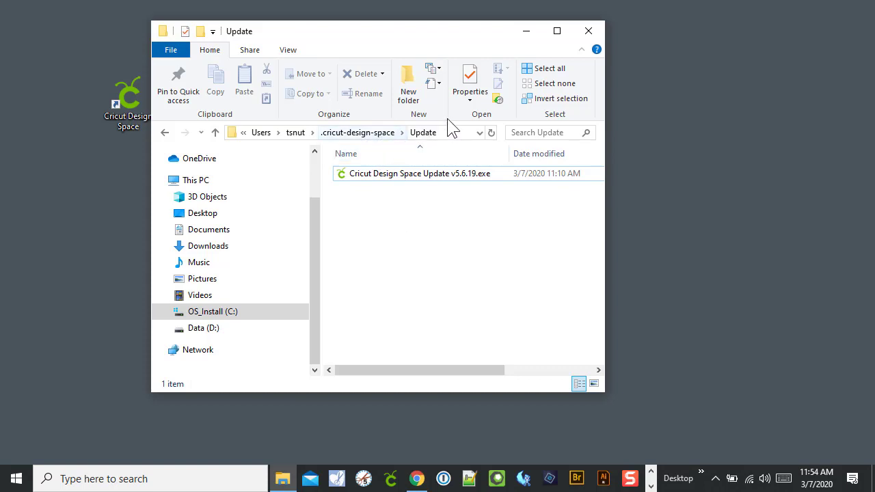
{"action": "left_click", "coordinate": [588, 32]}
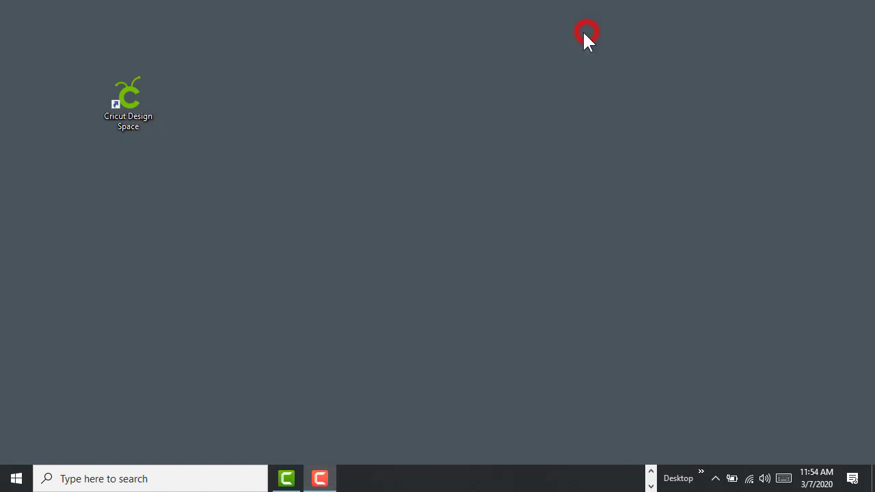
{"action": "left_click", "coordinate": [126, 99]}
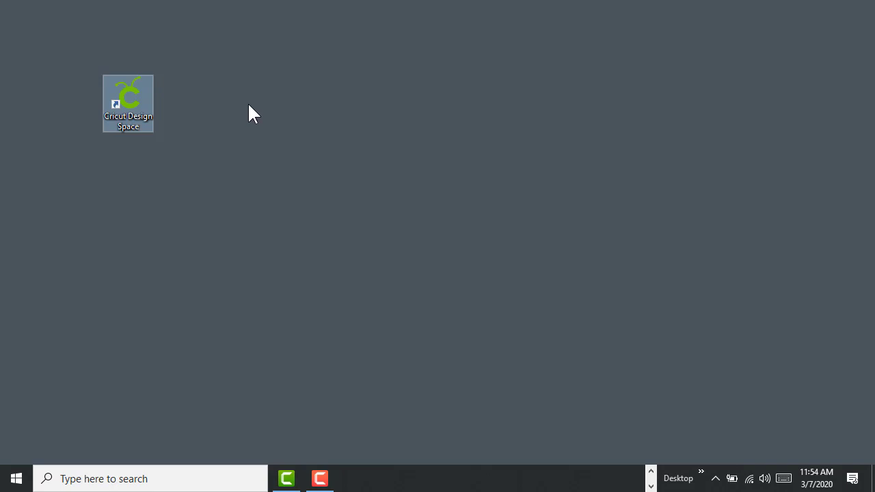
{"action": "double_click", "coordinate": [144, 82]}
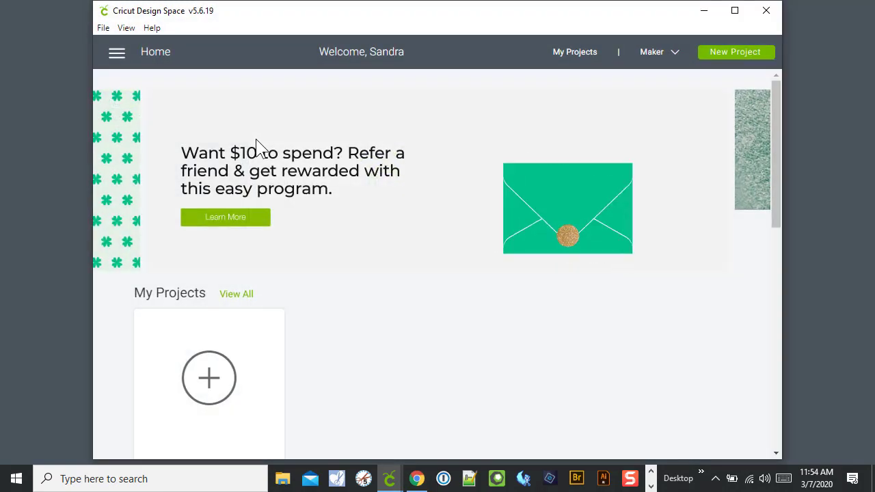
{"action": "left_click", "coordinate": [766, 12]}
{"action": "left_click", "coordinate": [381, 221]}
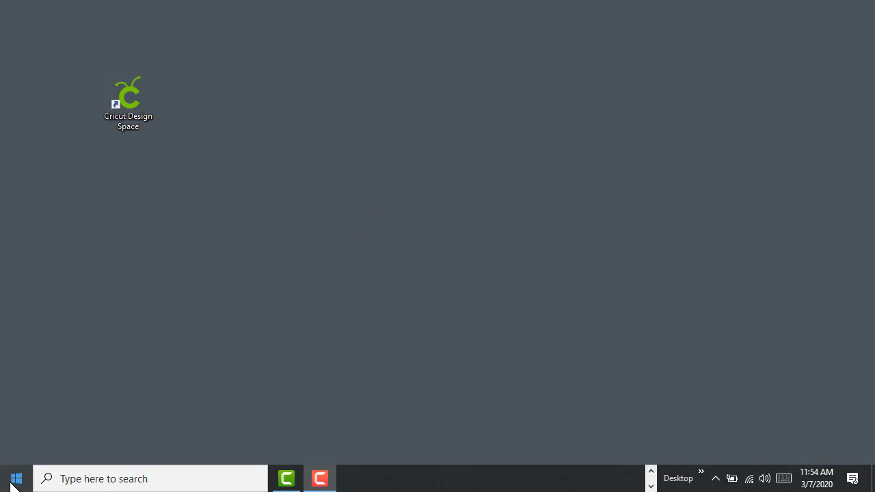
Step: Run %UserProfile% from the Start menu's Run dialog to open the user's home folder
{"action": "right_click", "coordinate": [12, 486]}
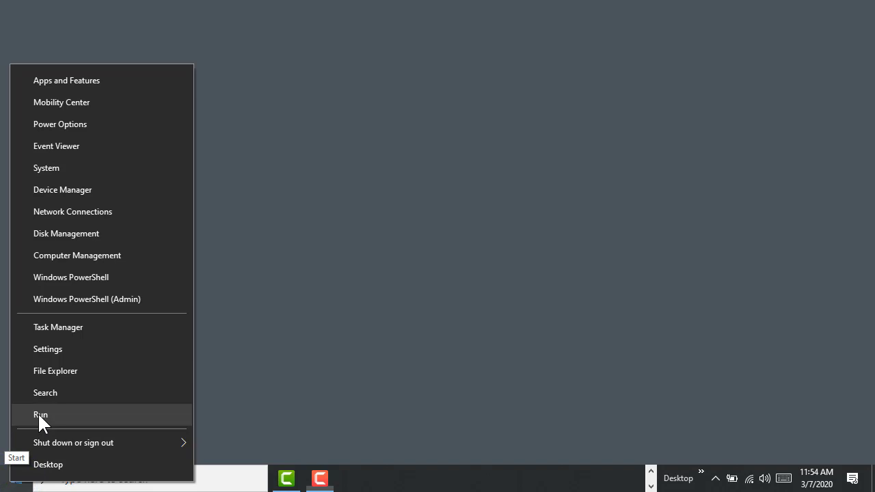
{"action": "left_click", "coordinate": [39, 415]}
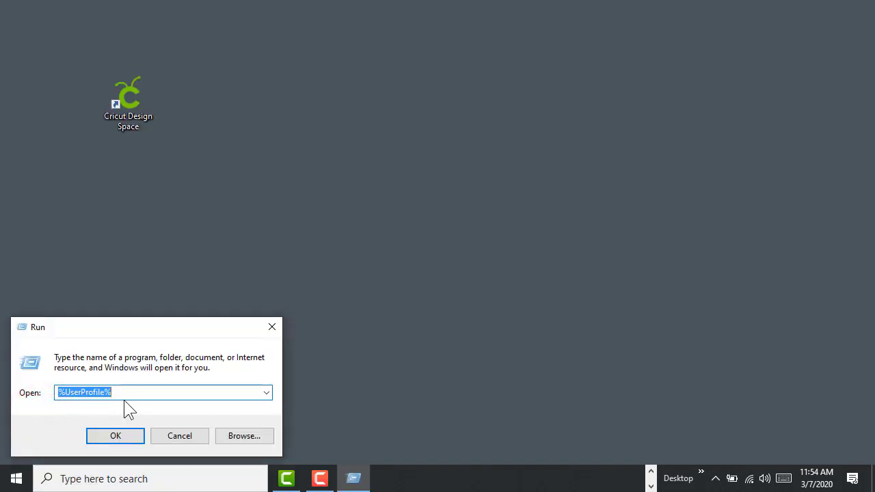
{"action": "left_click", "coordinate": [116, 393]}
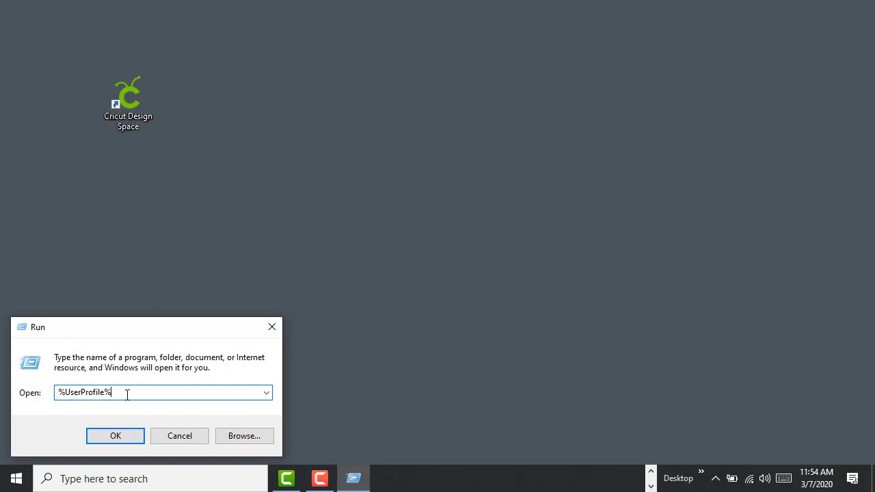
{"action": "left_click", "coordinate": [125, 436]}
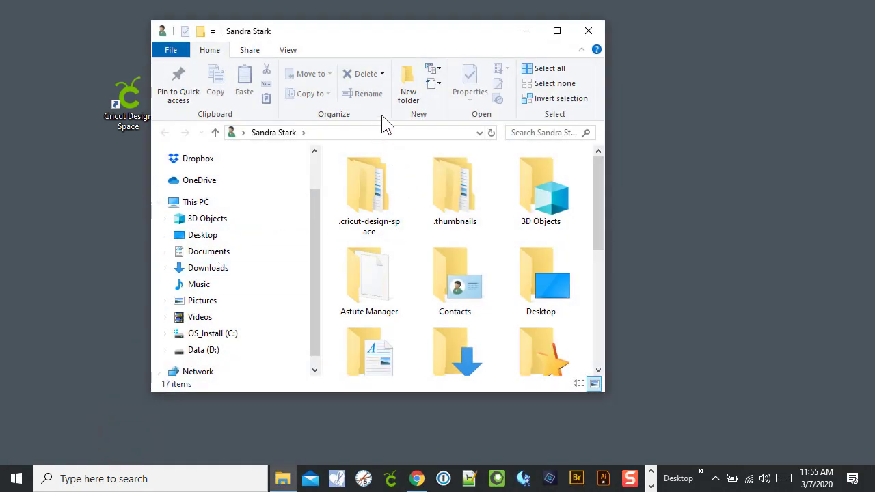
Step: Switch to Details view, check .cricut-design-space\LocalData's new 2298 folder, then close Explorer
{"action": "left_click", "coordinate": [288, 50]}
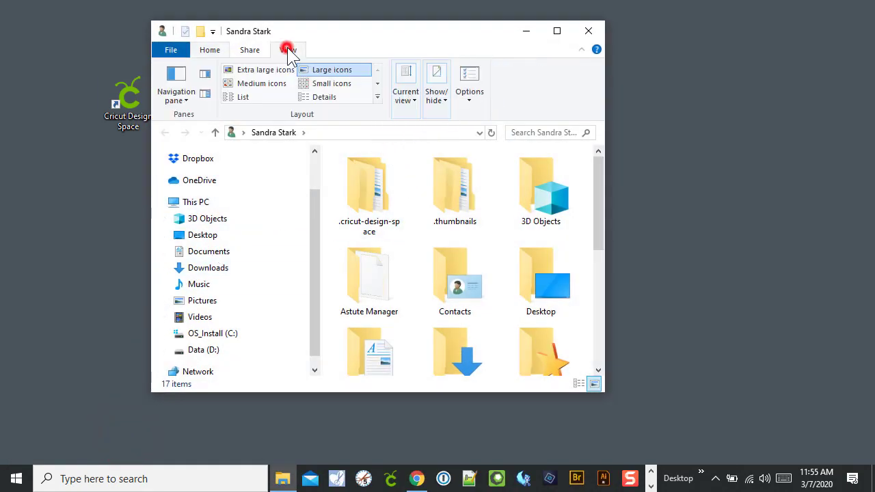
{"action": "left_click", "coordinate": [316, 96]}
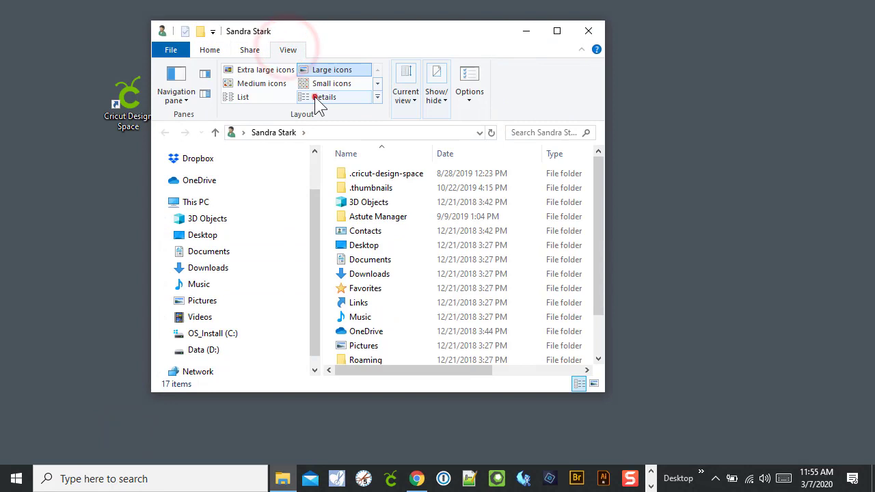
{"action": "double_click", "coordinate": [383, 176]}
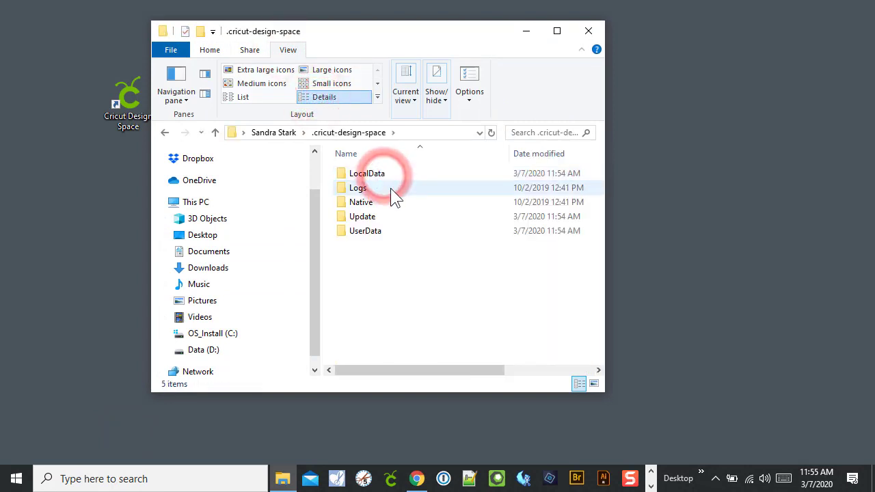
{"action": "double_click", "coordinate": [370, 174]}
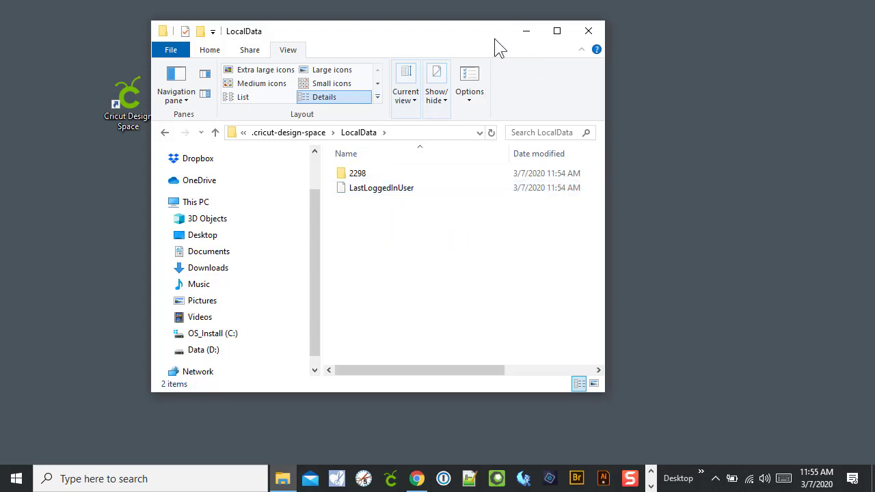
{"action": "left_click", "coordinate": [589, 30]}
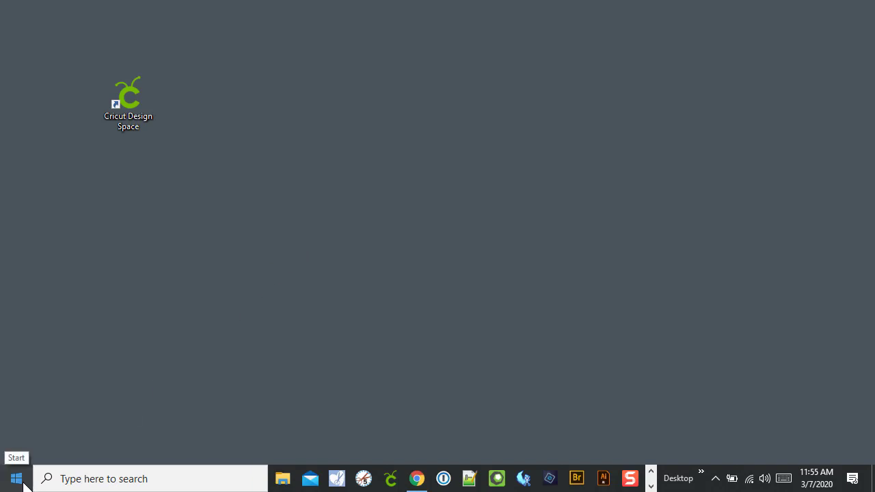
Step: Open Windows Settings from the Start menu and go to Apps & features
{"action": "left_click", "coordinate": [22, 482]}
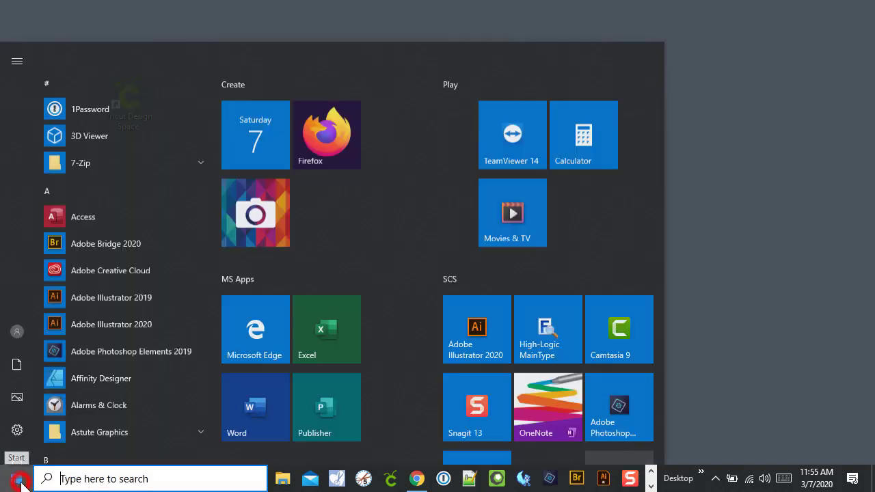
{"action": "left_click", "coordinate": [21, 416]}
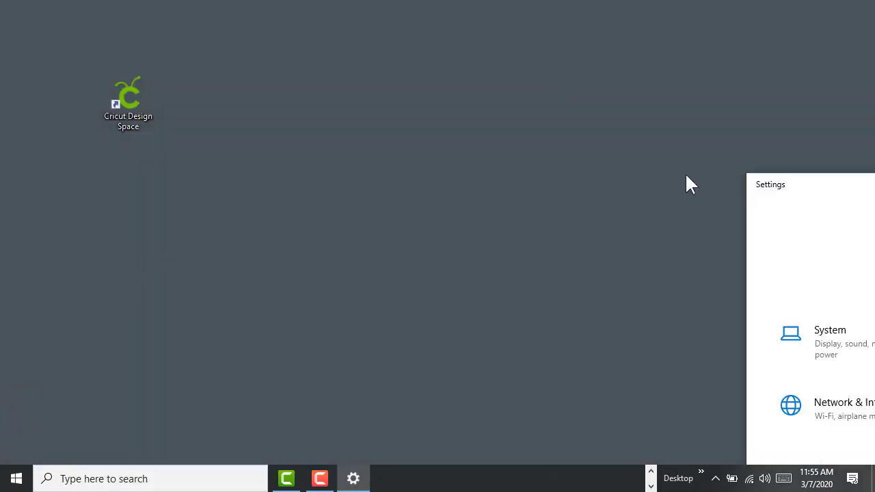
{"action": "left_click_drag", "start_coordinate": [686, 184], "coordinate": [290, 71]}
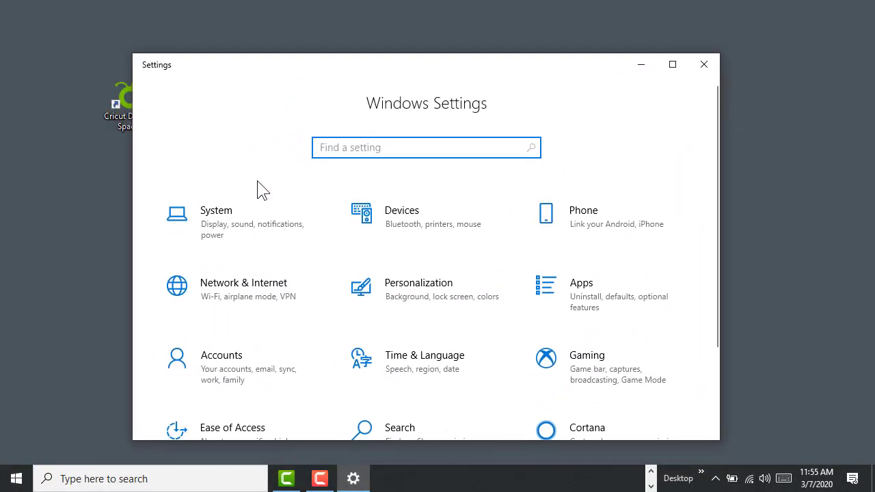
{"action": "left_click", "coordinate": [579, 301]}
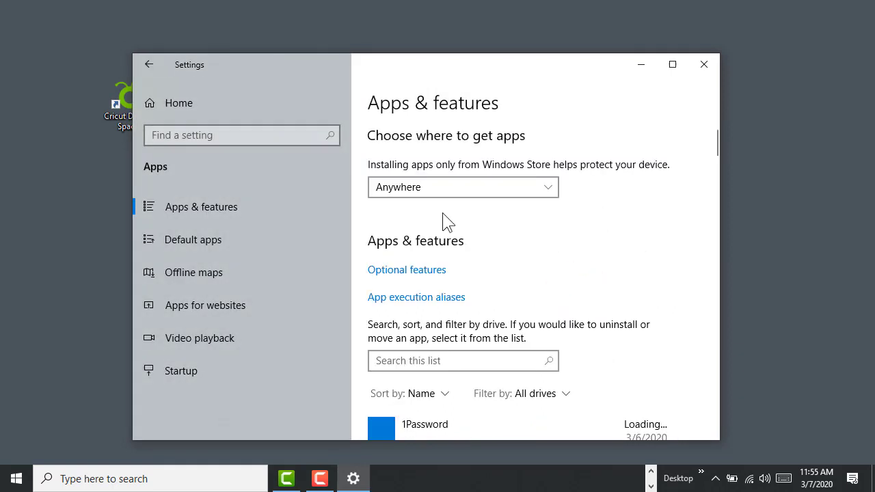
{"action": "scroll", "coordinate": [420, 239], "scroll_direction": "down", "scroll_amount": 3}
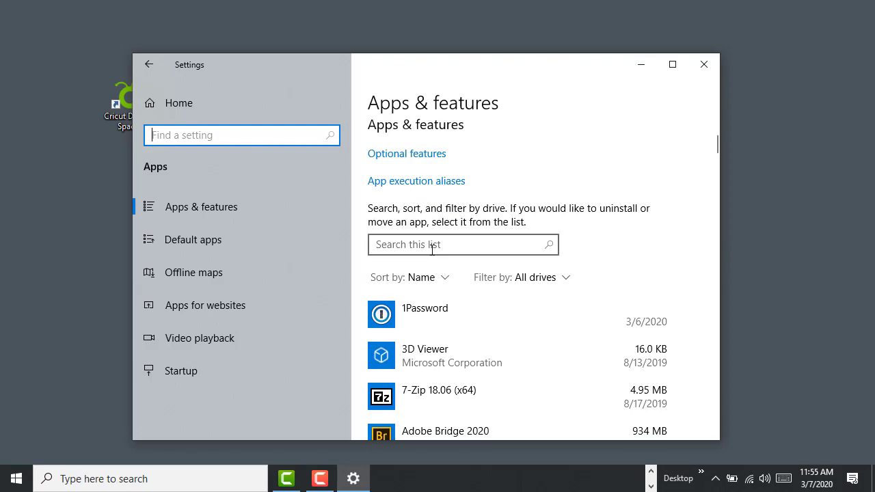
Step: Filter the apps list by 'desi' and expand the 27.4 MB Cricut Design Space 4.3.25 entry
{"action": "left_click", "coordinate": [421, 245]}
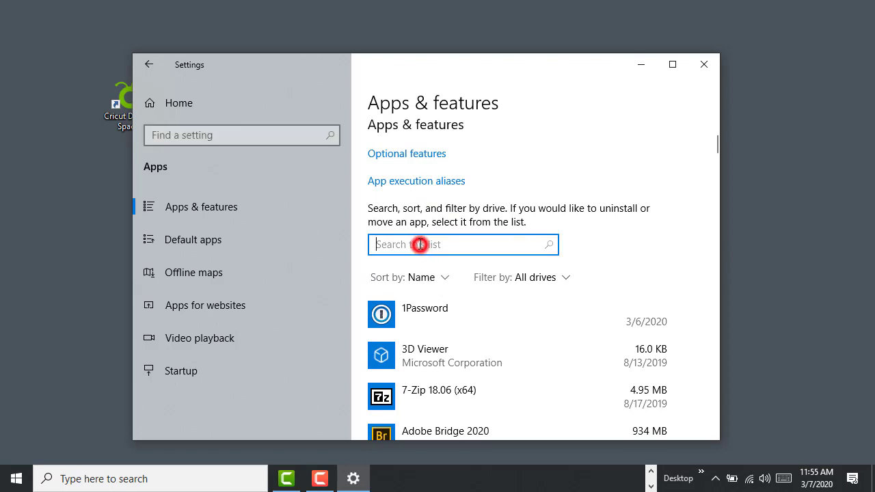
{"action": "type", "text": "desi"}
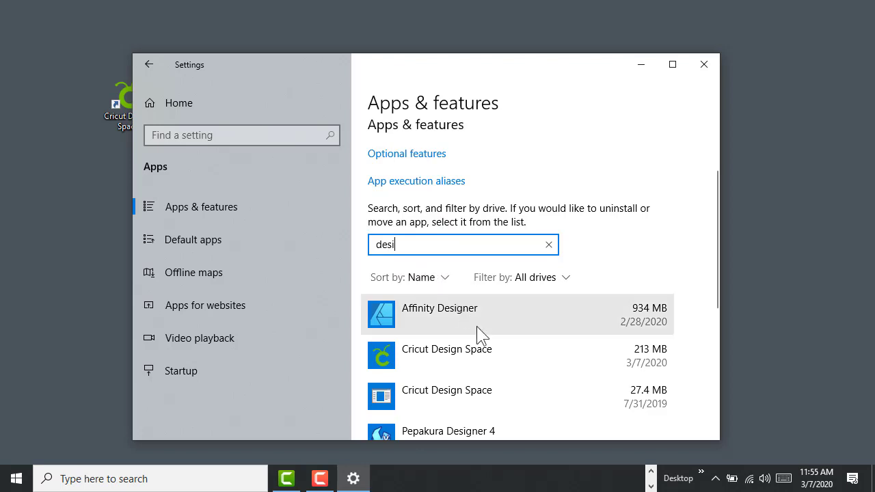
{"action": "scroll", "coordinate": [484, 365], "scroll_direction": "down", "scroll_amount": 2}
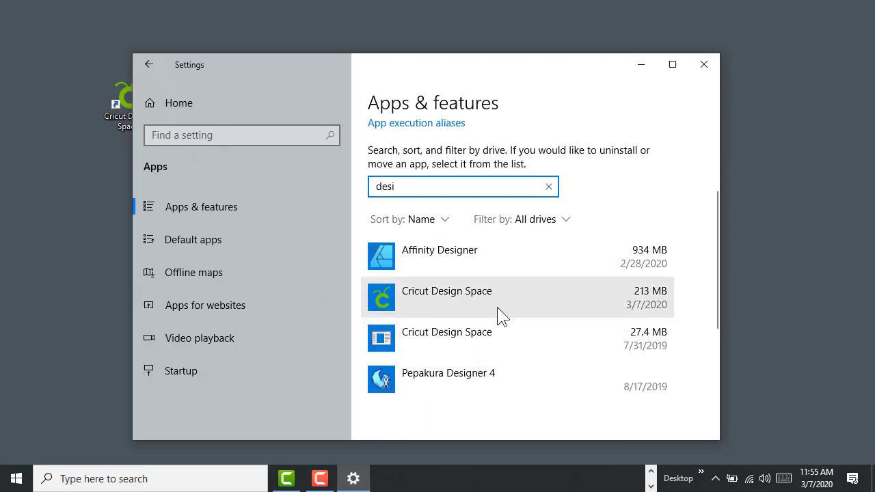
{"action": "left_click", "coordinate": [447, 333]}
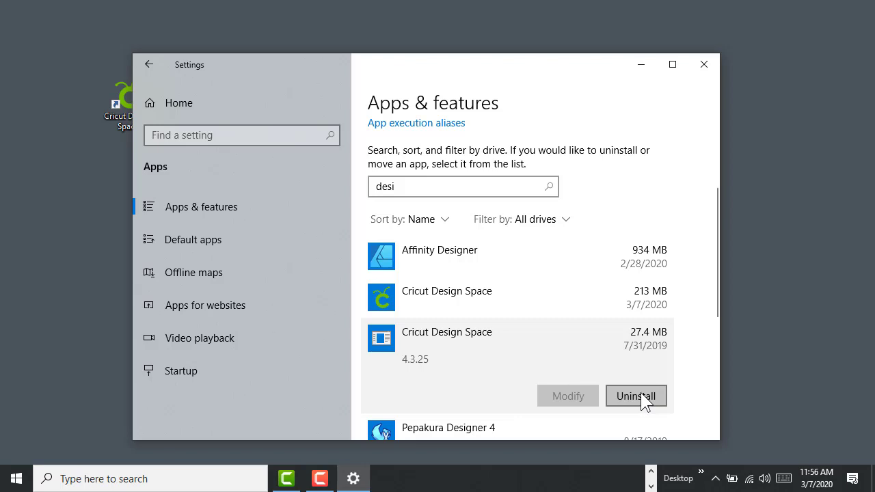
Step: Expand the 213 MB Cricut Design Space 5.6.19 entry to view its details
{"action": "left_click", "coordinate": [380, 301]}
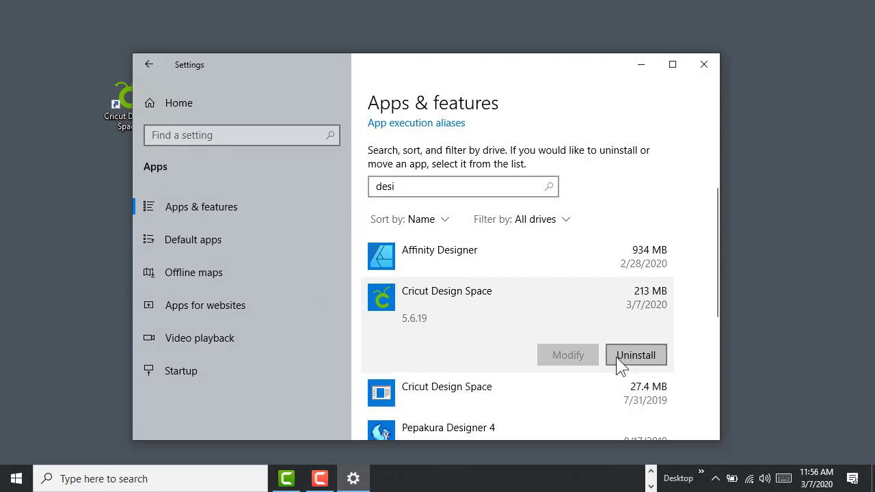
Step: Close the Settings window to return to the Windows desktop
{"action": "left_click", "coordinate": [704, 68]}
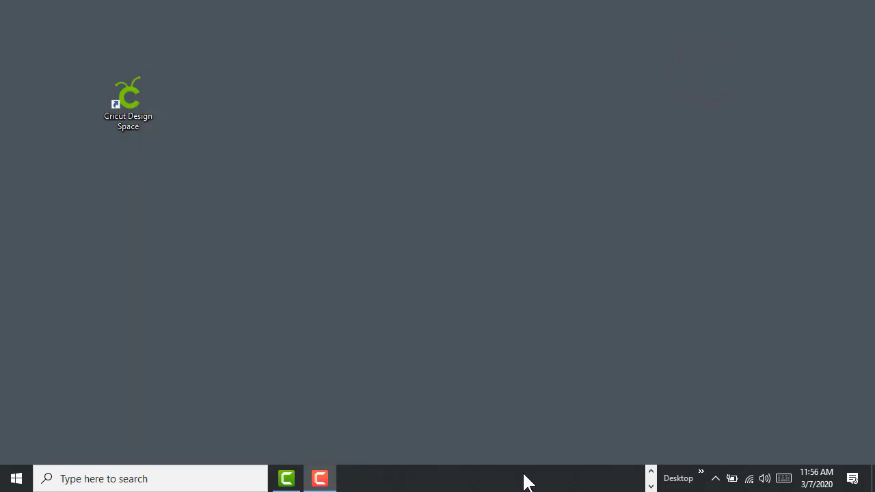